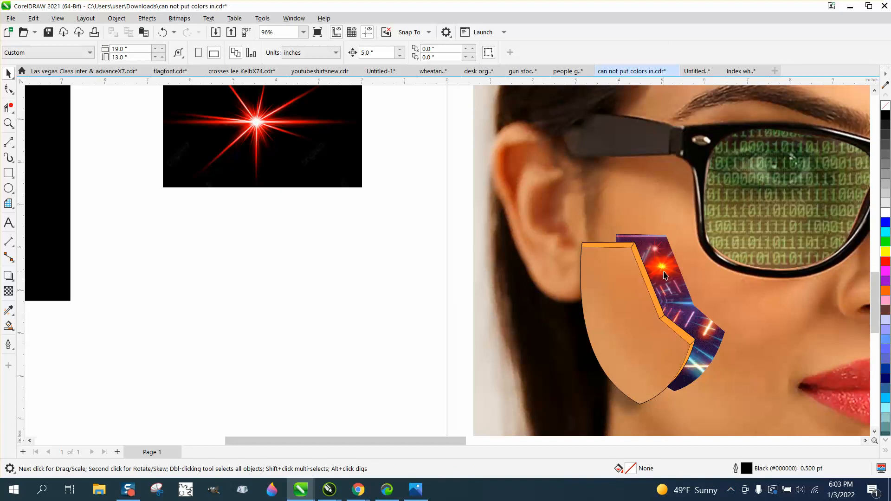
click(8, 122)
drag(614, 229, 729, 304)
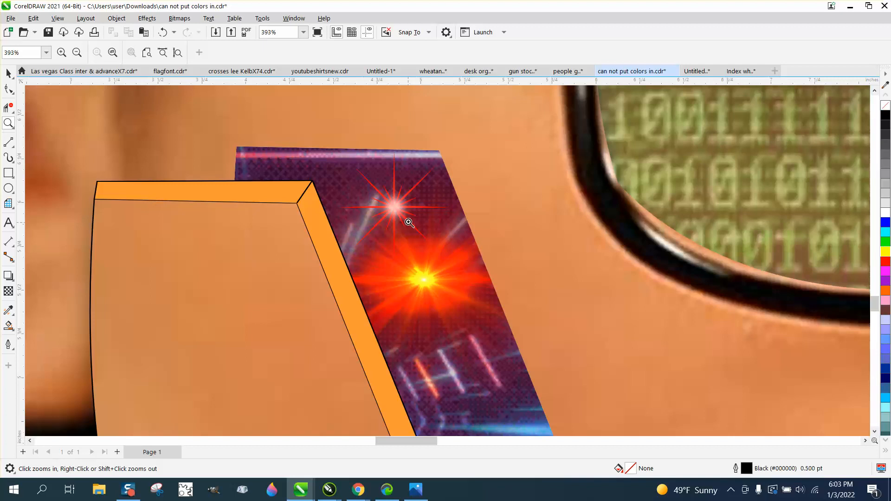
click(4, 69)
scroll(4, 68, up, 1)
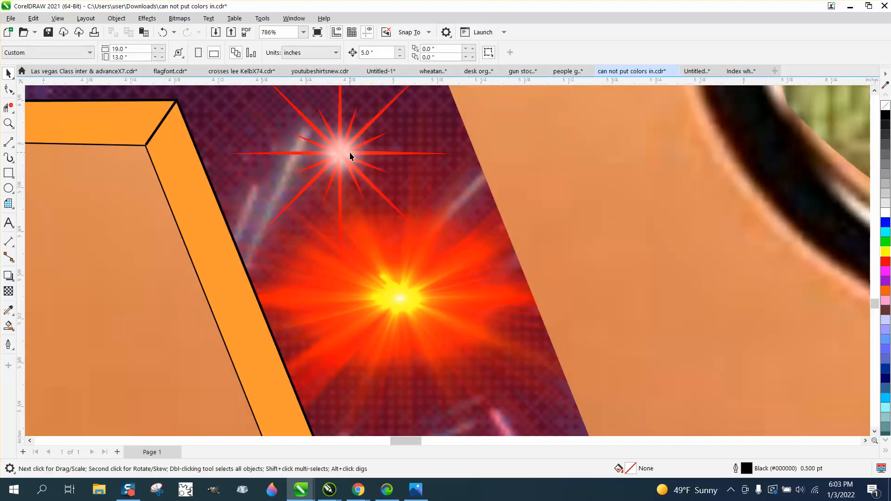
drag(343, 153, 333, 149)
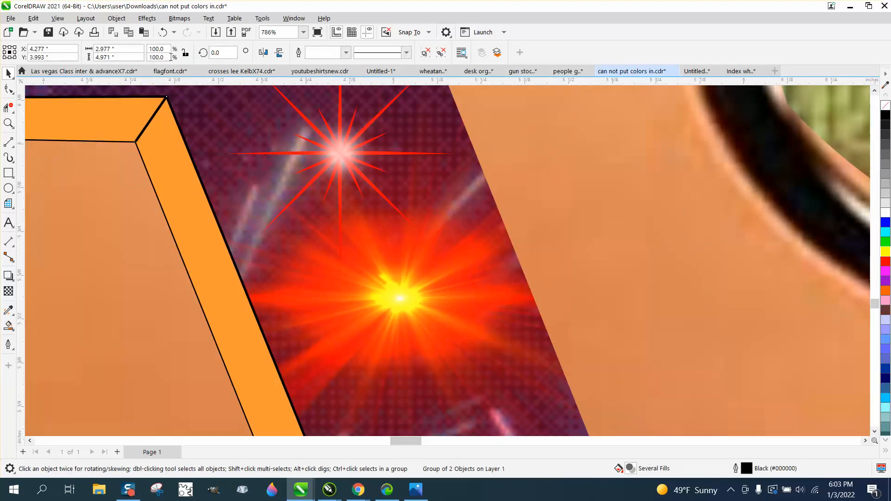
click(162, 34)
Step: Move the small red starburst down onto the blue light streak in the cheek's circuit pattern and shrink it to about 0.593 inches wide
scroll(444, 225, down, 1)
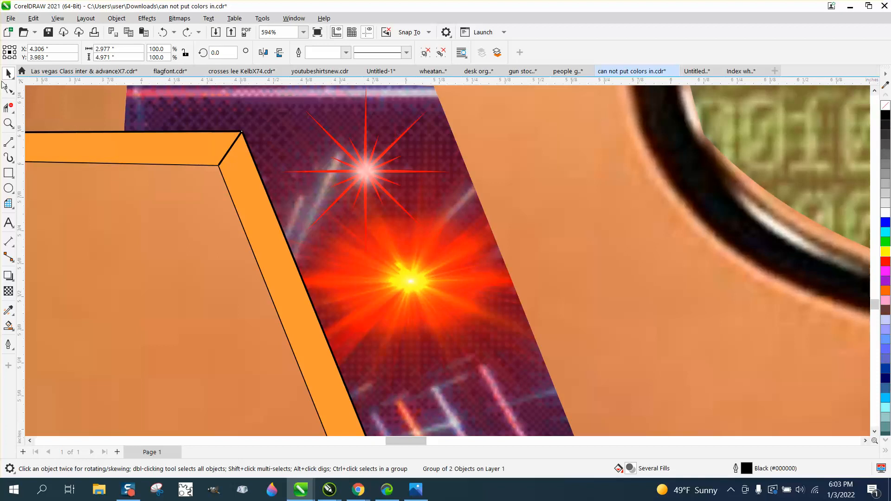
scroll(369, 161, down, 1)
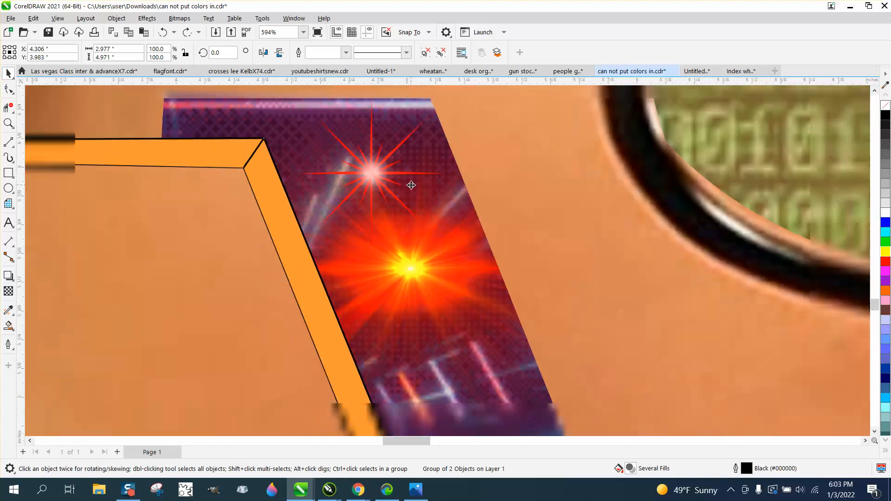
scroll(412, 185, down, 1)
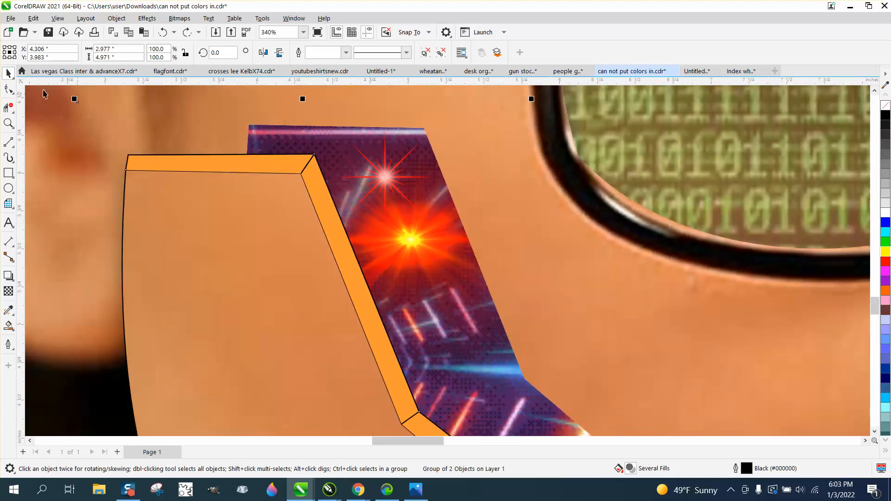
drag(402, 163, 486, 351)
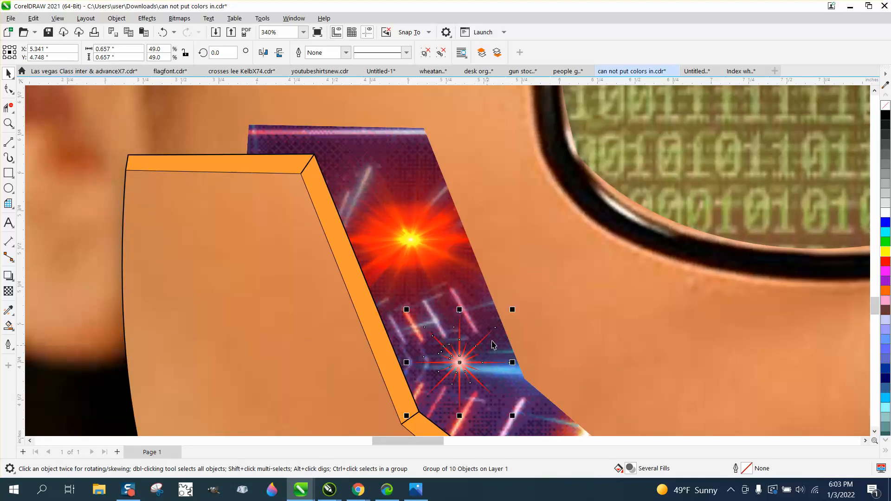
drag(513, 310, 472, 370)
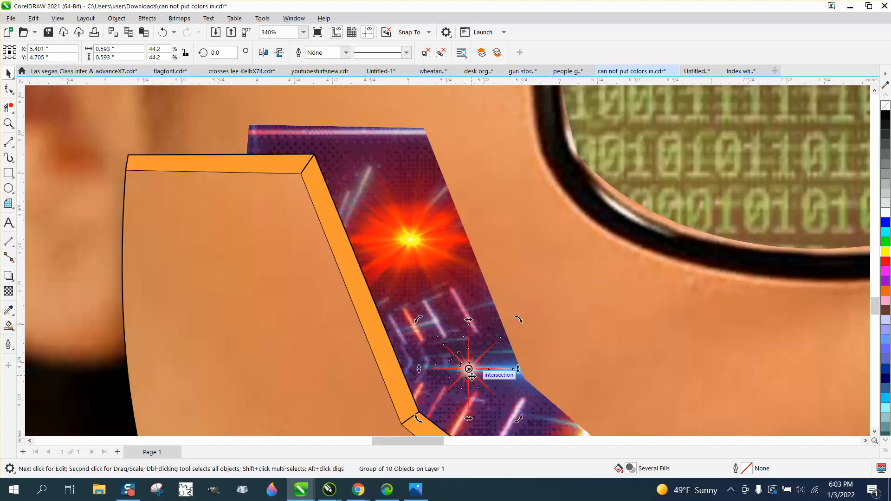
Step: Move the skin flap group 10 inches left, off the portrait and outside the page
scroll(483, 320, down, 2)
scroll(348, 279, down, 6)
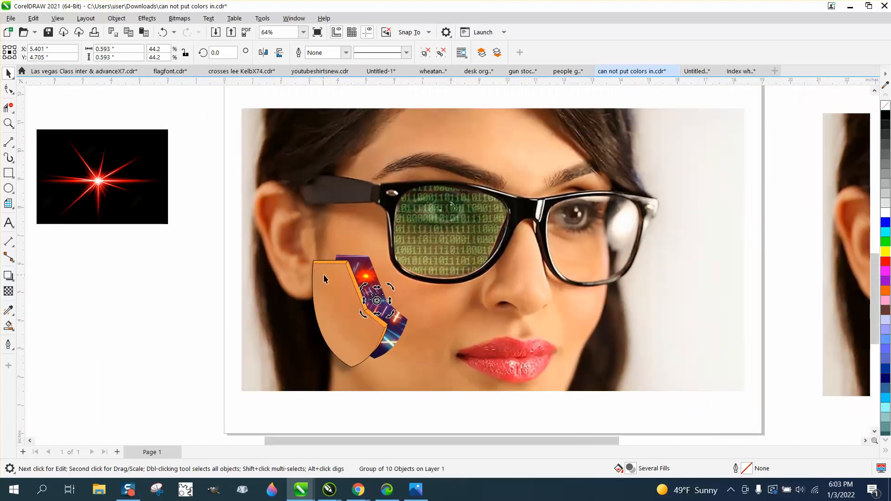
click(324, 276)
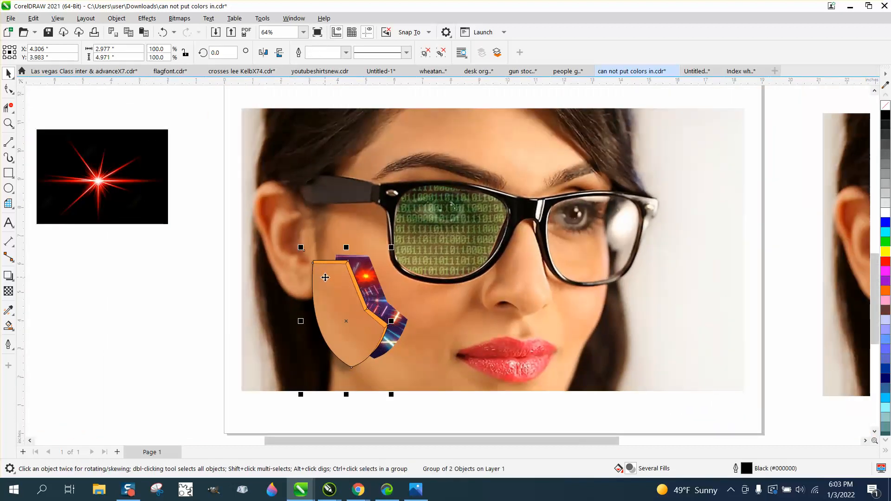
key(Left)
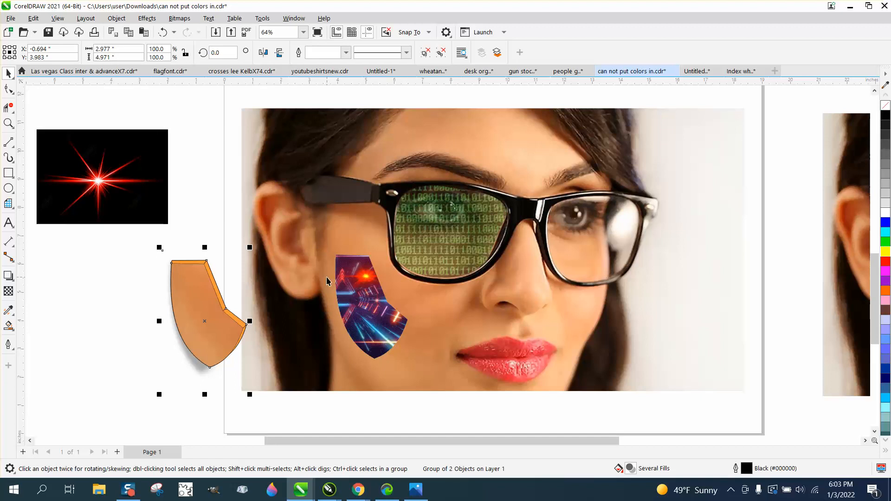
key(Left)
scroll(348, 293, down, 2)
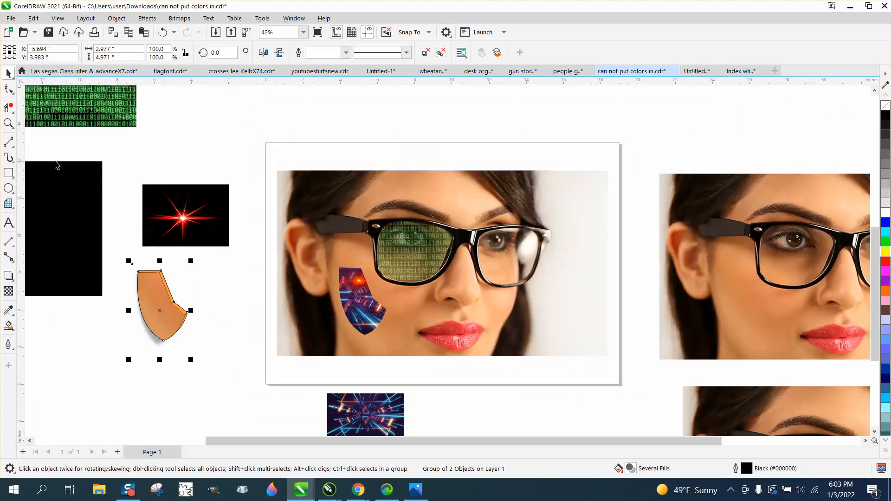
click(9, 123)
drag(133, 263, 251, 351)
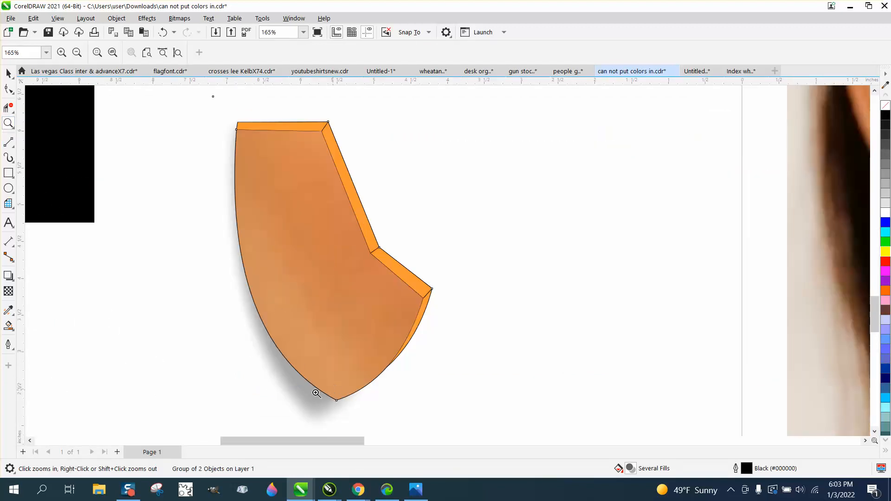
click(9, 72)
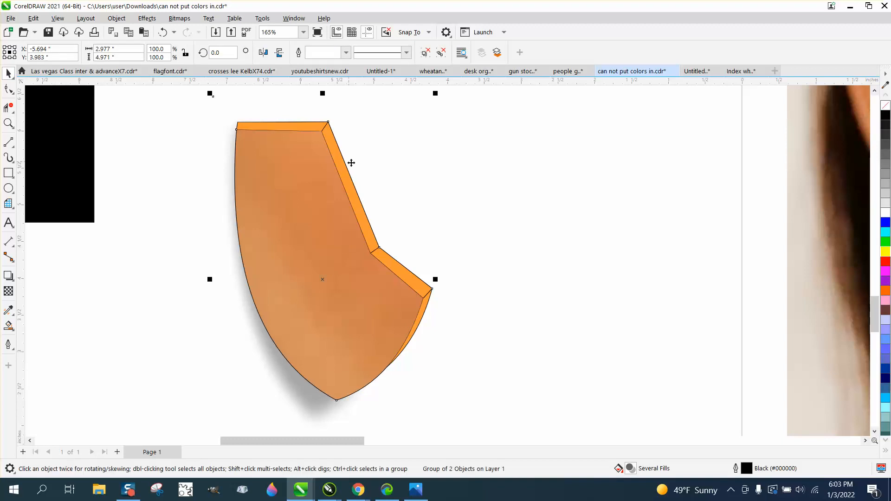
click(350, 162)
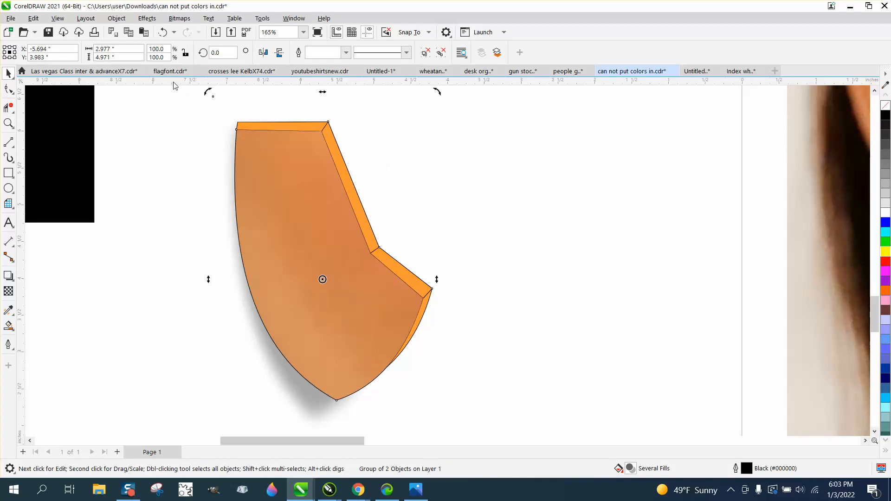
drag(182, 93, 485, 413)
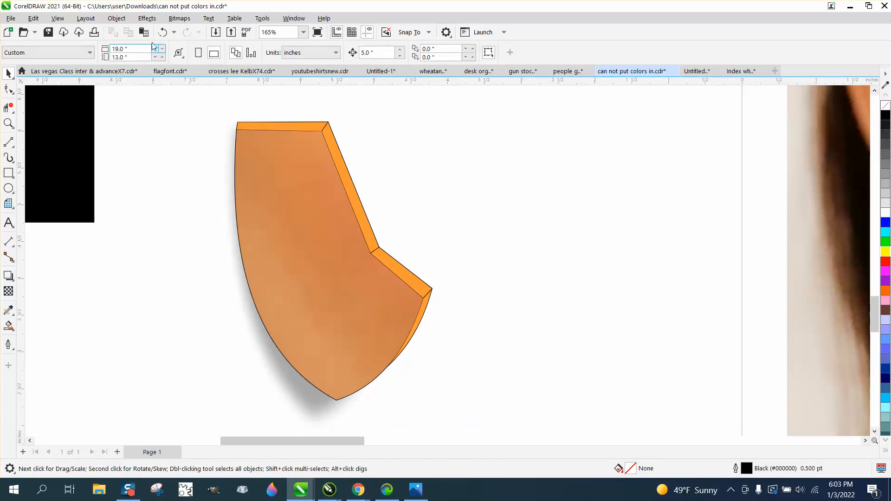
click(116, 18)
mouse_move(152, 190)
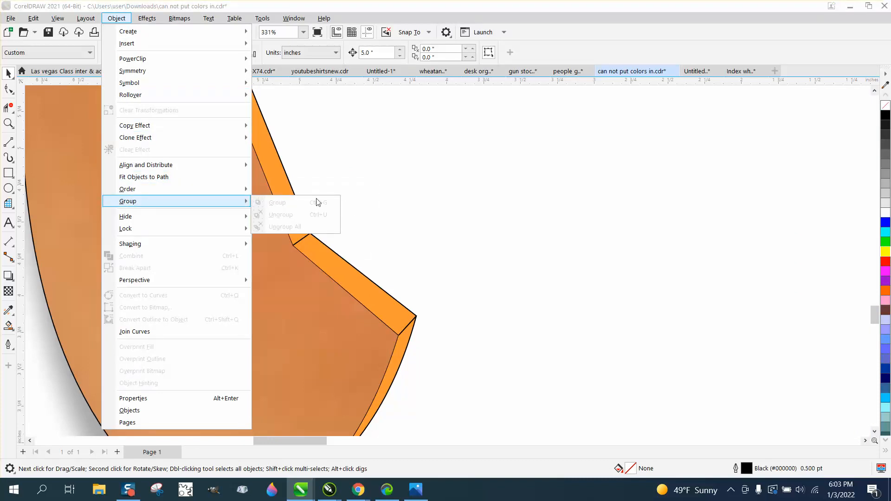
click(302, 214)
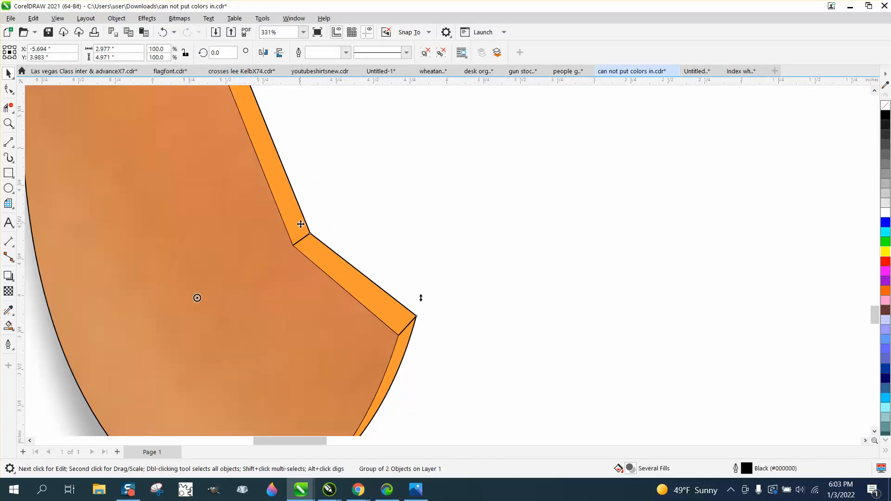
drag(303, 225, 354, 221)
click(162, 32)
Step: Ungroup the skin flap so its black edge outlines separate from the rest
scroll(192, 130, down, 6)
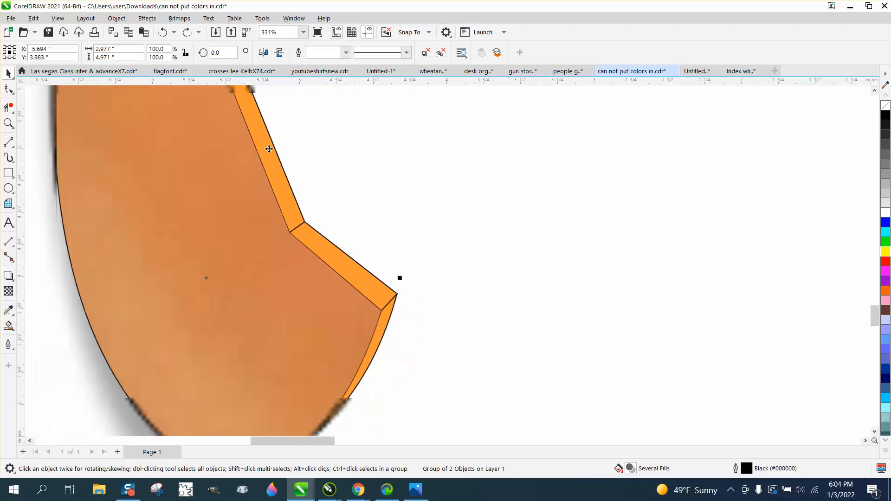
drag(166, 97, 344, 260)
click(116, 18)
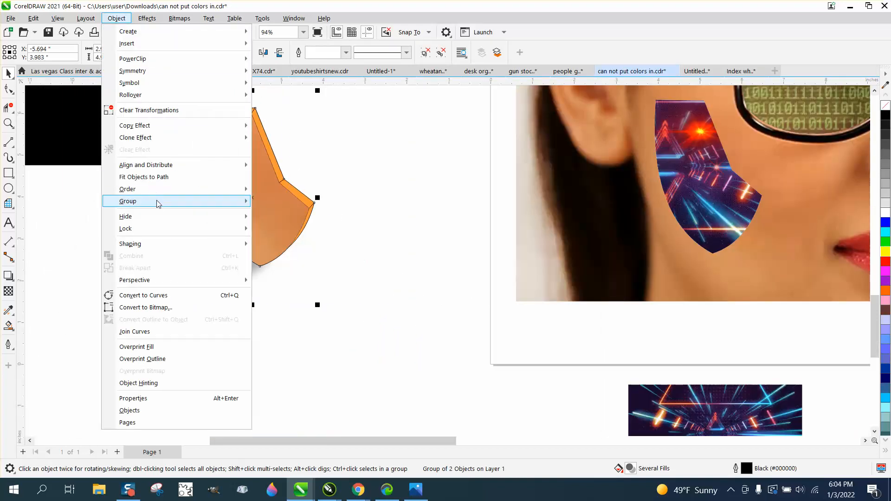
mouse_move(158, 201)
click(272, 215)
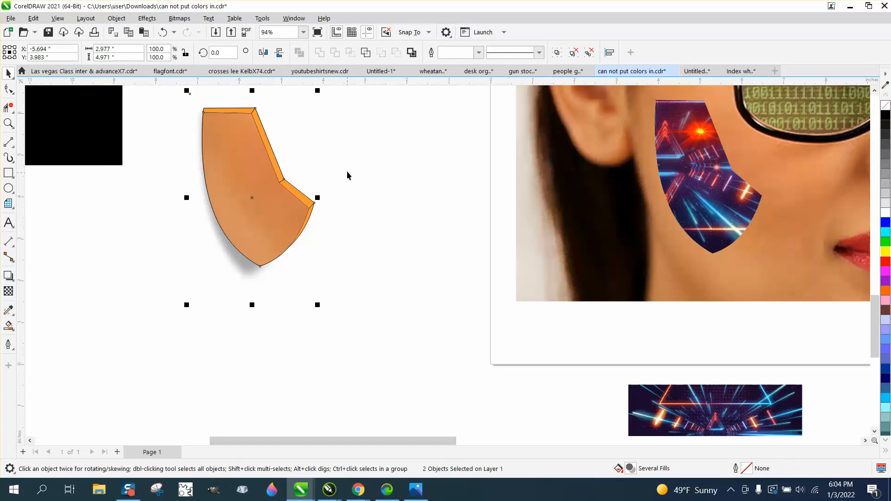
Step: Move the group of black edge outlines 5 inches to the right of the skin flap
click(288, 159)
click(275, 161)
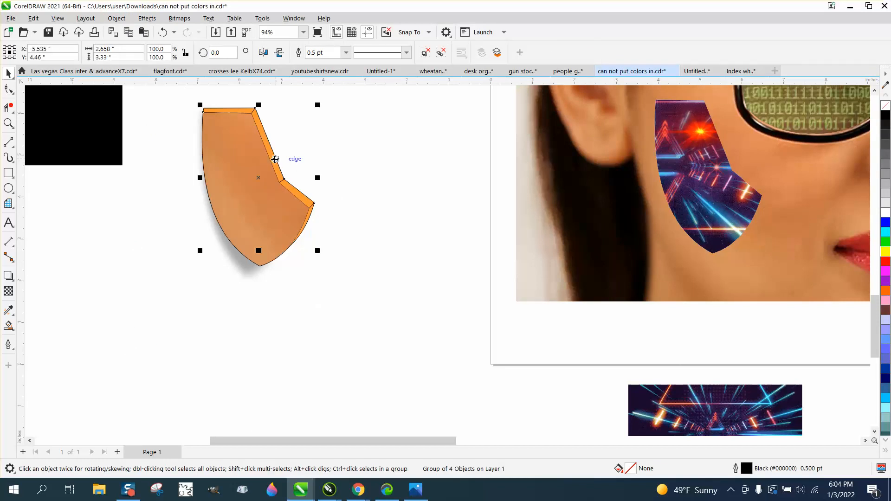
drag(275, 161, 356, 169)
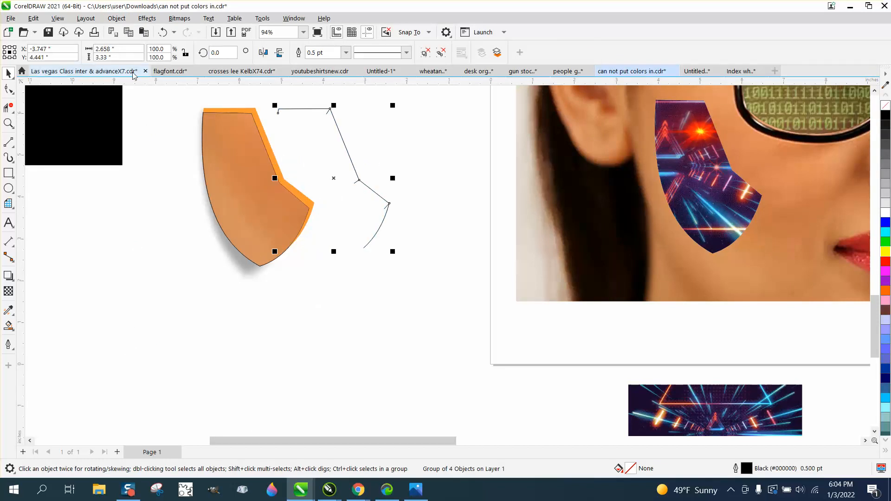
click(163, 32)
key(ctrl+shift+z)
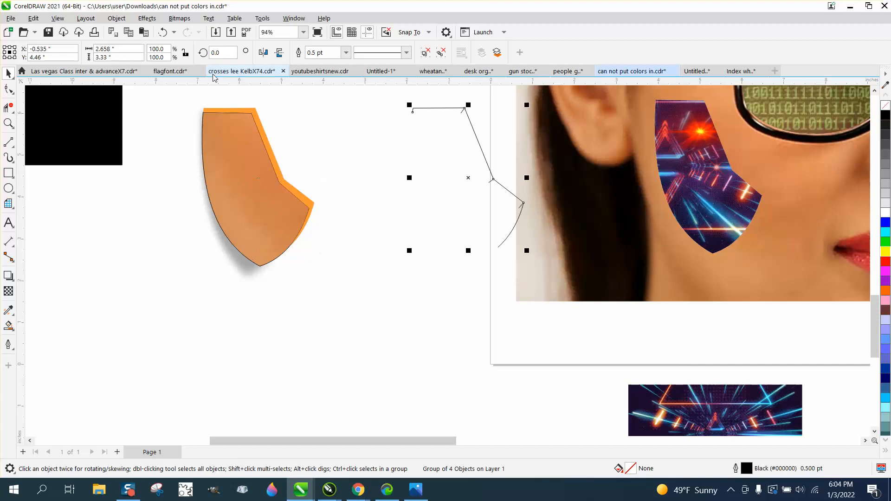
Step: Ungroup the remaining flap group containing the skin piece, the orange edge and the shadow
click(273, 163)
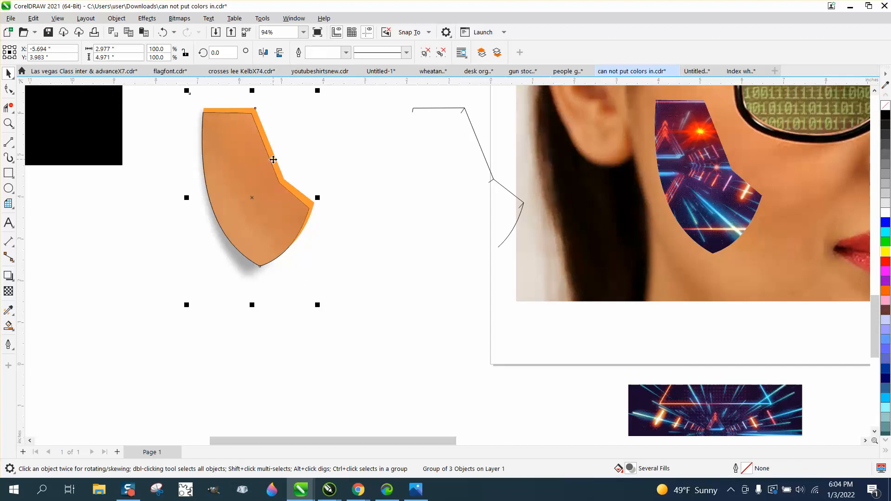
key(ctrl+r)
click(162, 32)
click(116, 18)
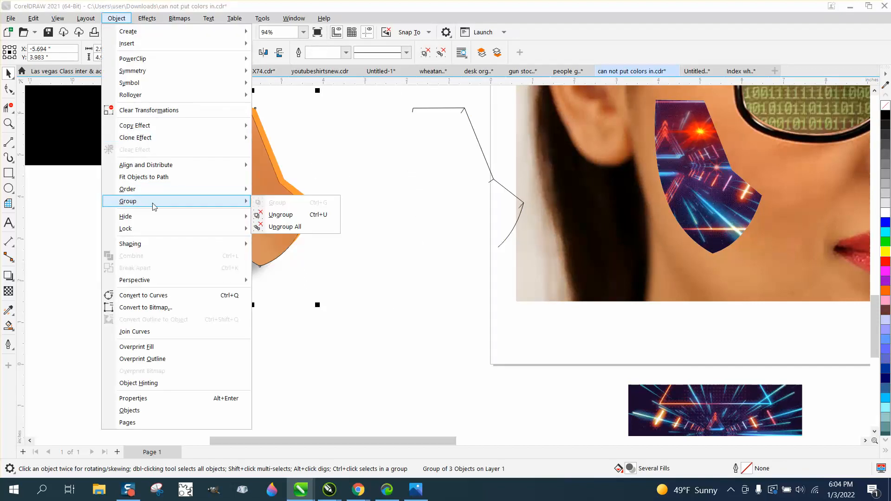
click(272, 216)
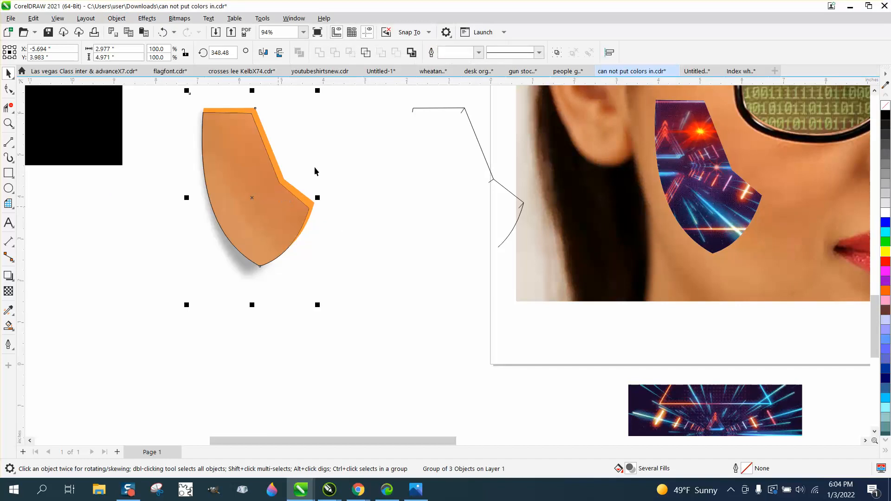
Step: Pull the orange edge strip out of the flap and place it 5 inches directly below its original position
click(282, 179)
key(ctrl+r)
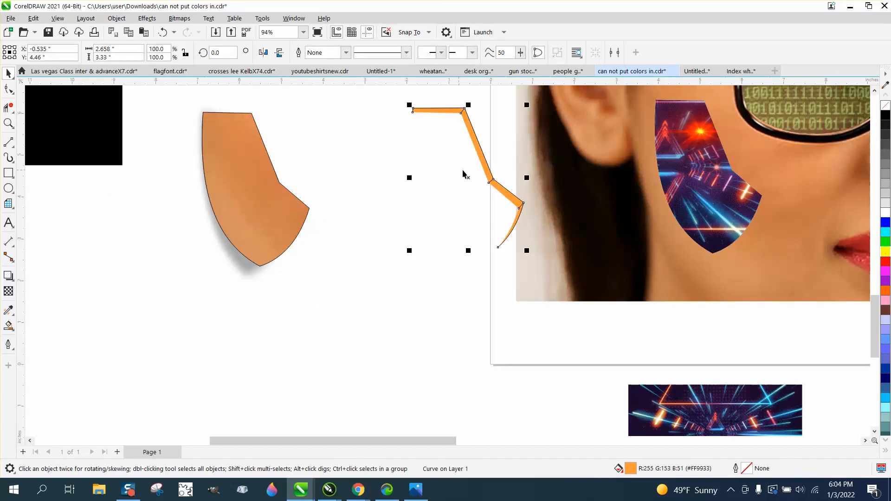
scroll(441, 183, down, 2)
key(Down)
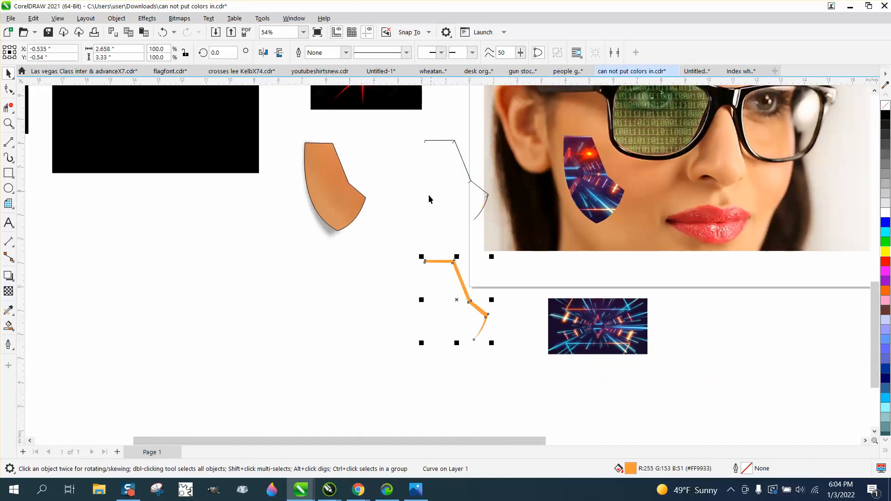
key(Left)
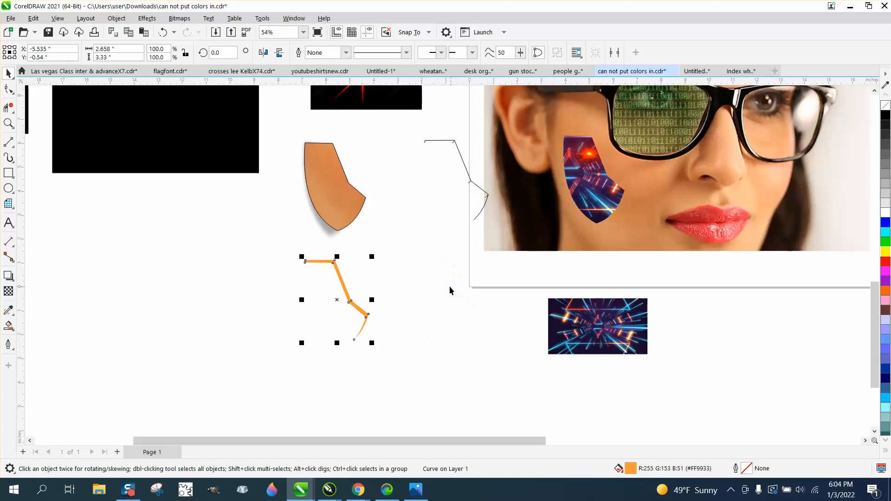
Step: Apply a linear fountain fill to the orange edge strip with the Interactive Fill tool, running from orange to white toward the upper right
click(9, 123)
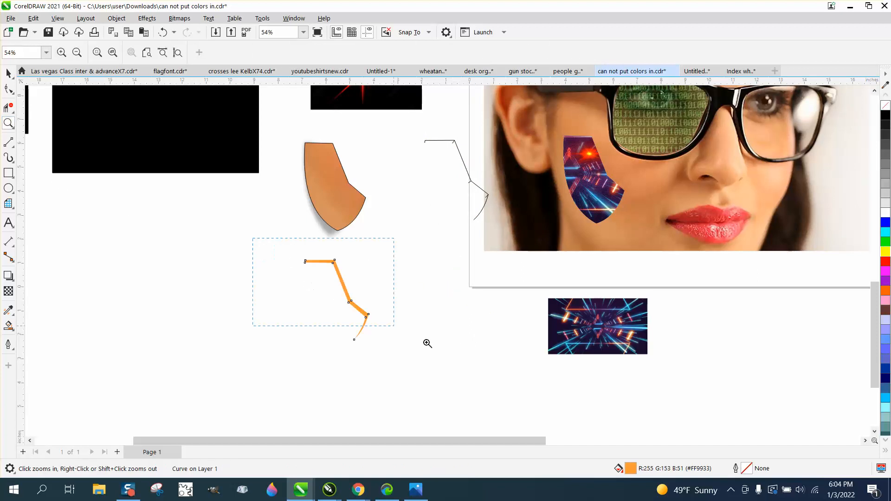
drag(428, 343, 464, 365)
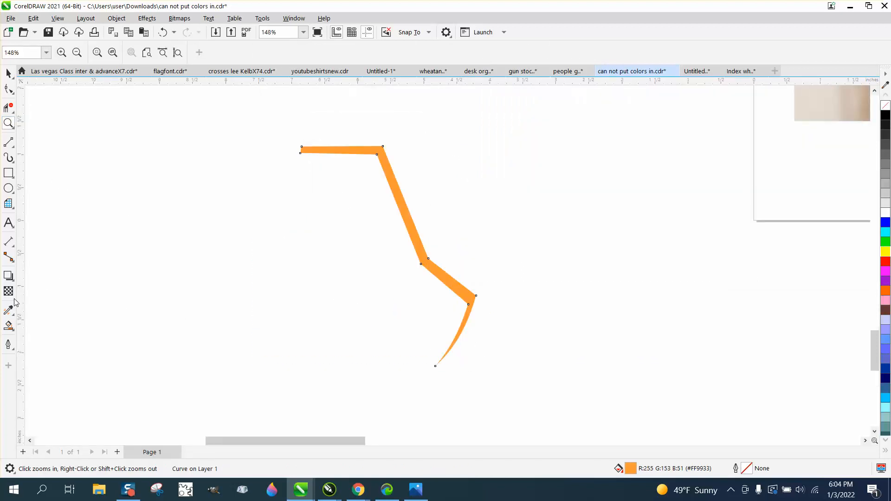
click(12, 313)
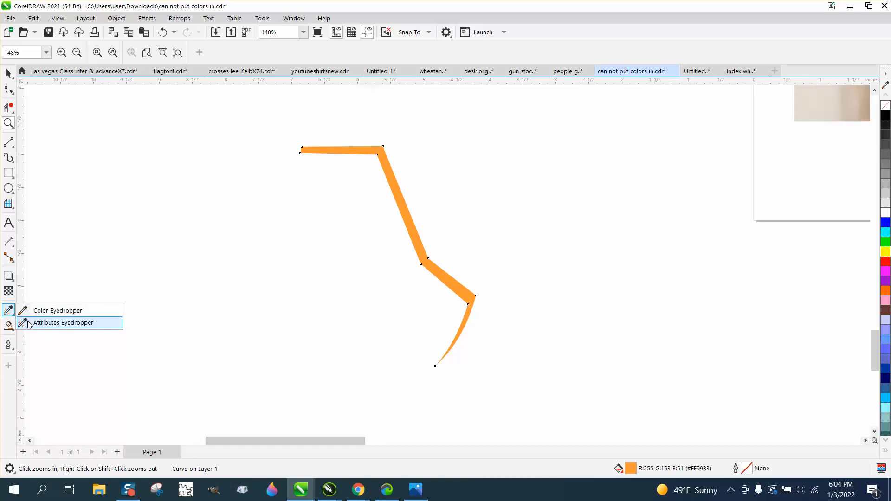
click(12, 329)
click(46, 325)
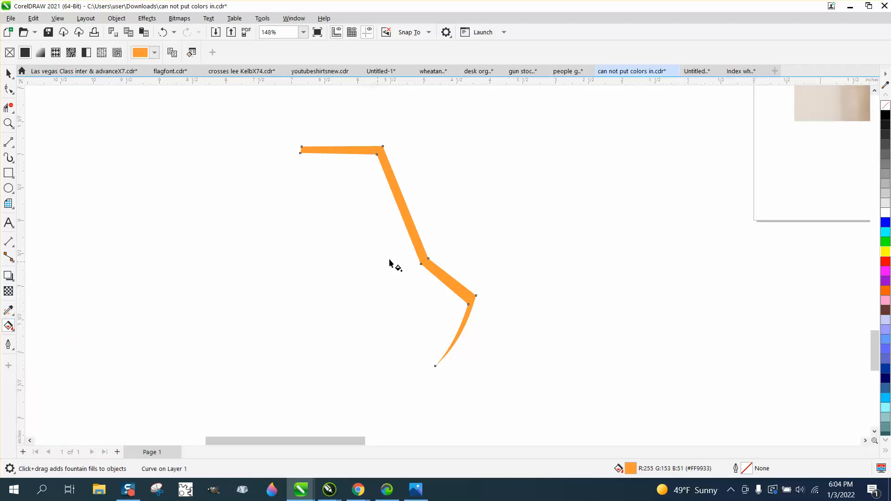
drag(411, 240, 464, 207)
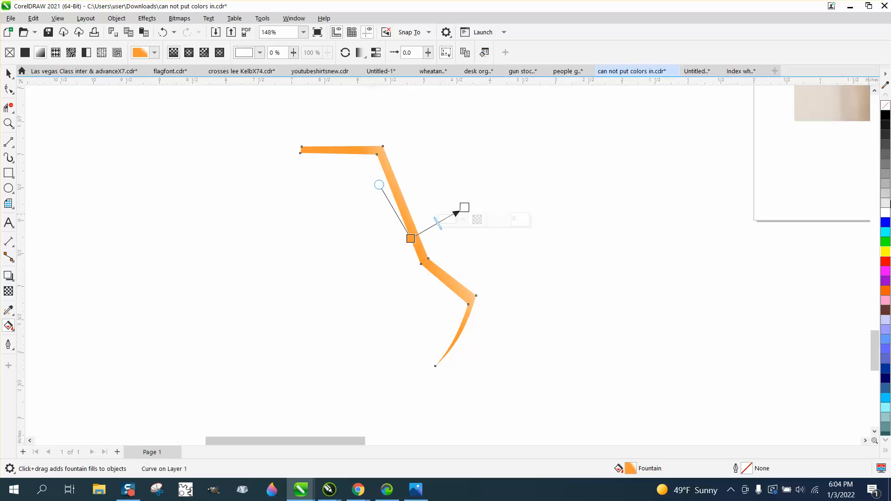
Step: Change the white end of the strip's fountain fill to light gray, bring it closer to the orange start and adjust the midpoint
click(464, 208)
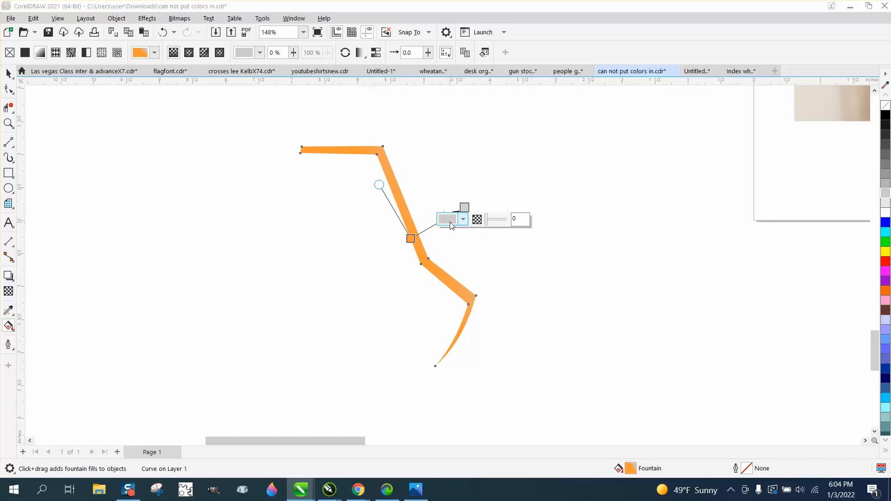
click(450, 222)
click(432, 233)
drag(464, 208, 428, 227)
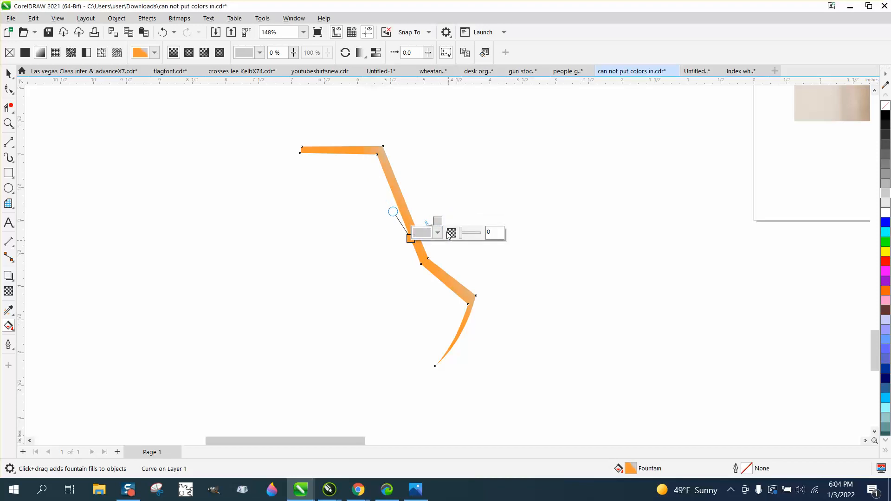
click(447, 232)
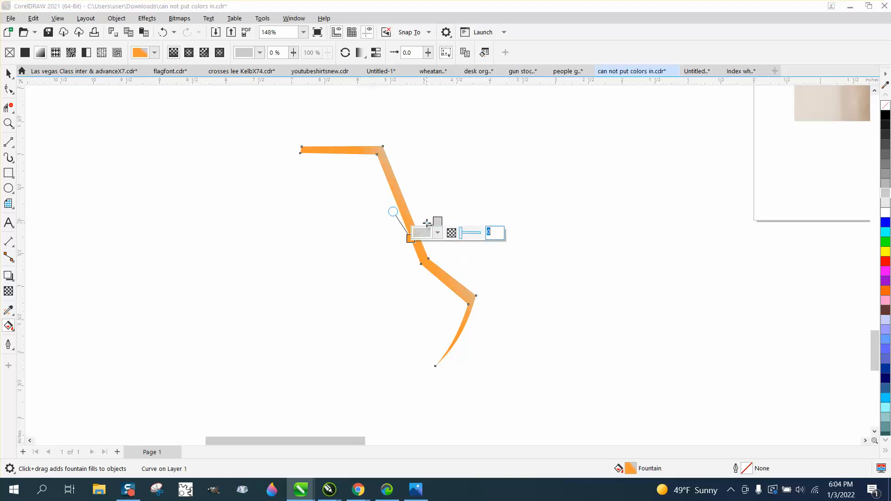
drag(426, 223, 421, 227)
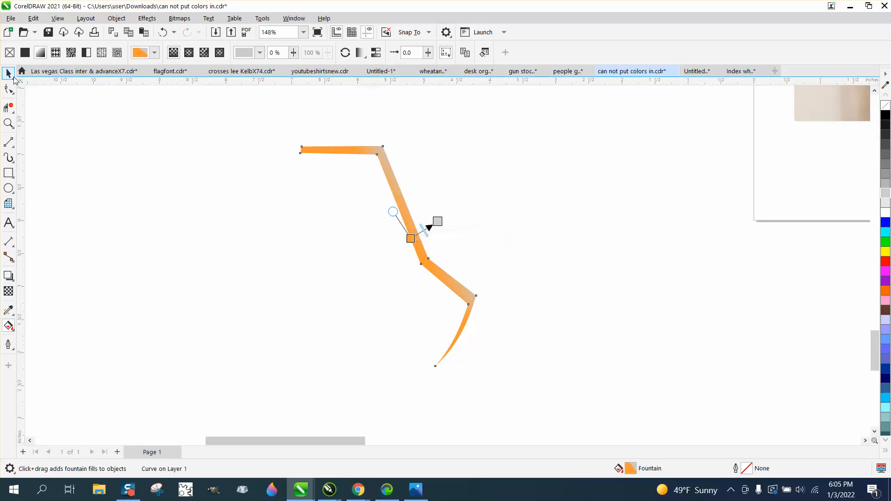
Step: Recolor the end node of the strip's fountain fill dark gray with the Interactive Fill tool
click(9, 74)
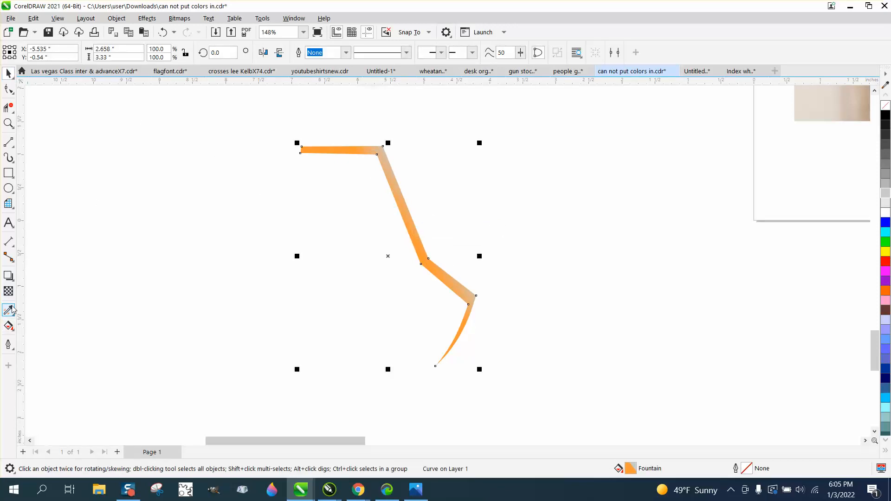
click(8, 325)
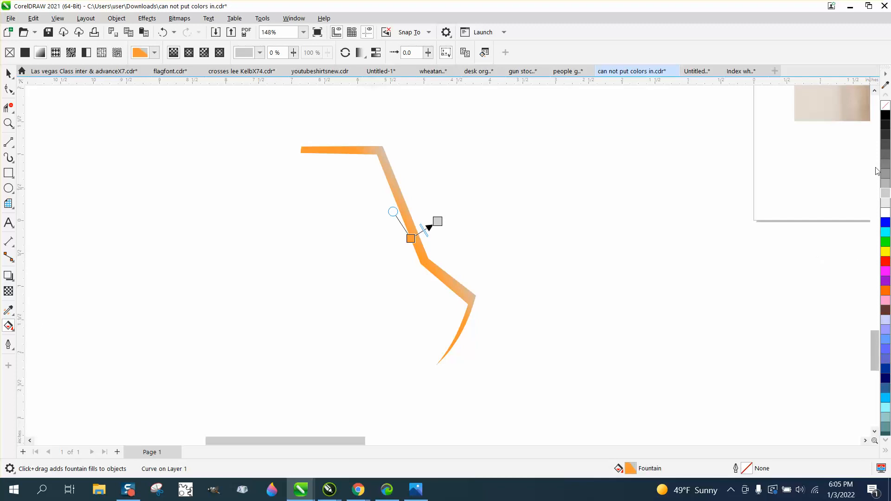
drag(886, 159, 437, 221)
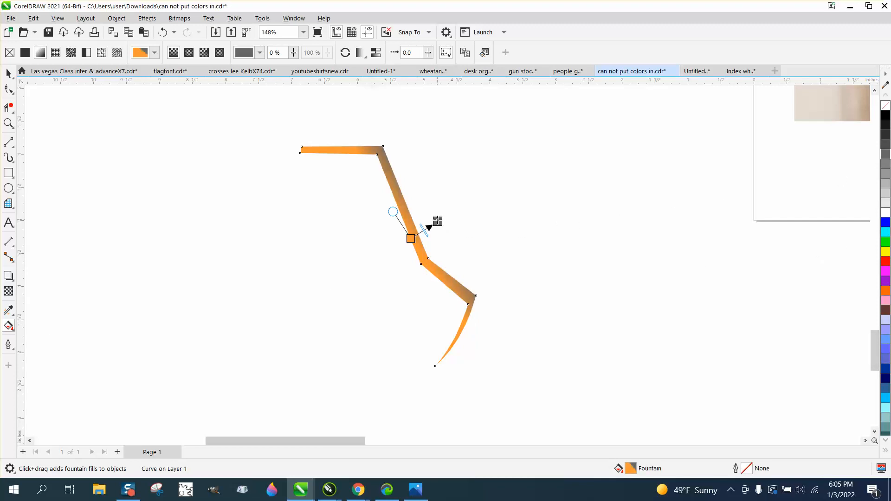
Step: Move the gradient edge strip 5 inches up onto the skin flap and the black outlines 5 inches left over it
key(space)
scroll(347, 308, down, 5)
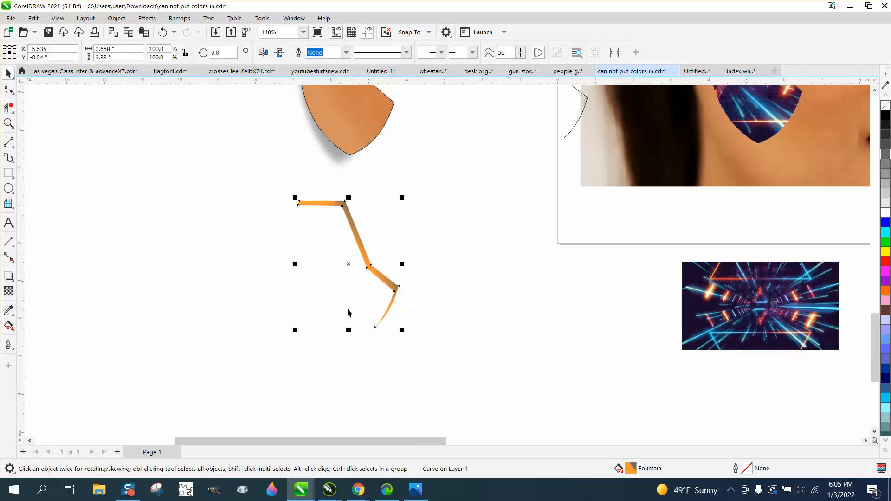
key(Up)
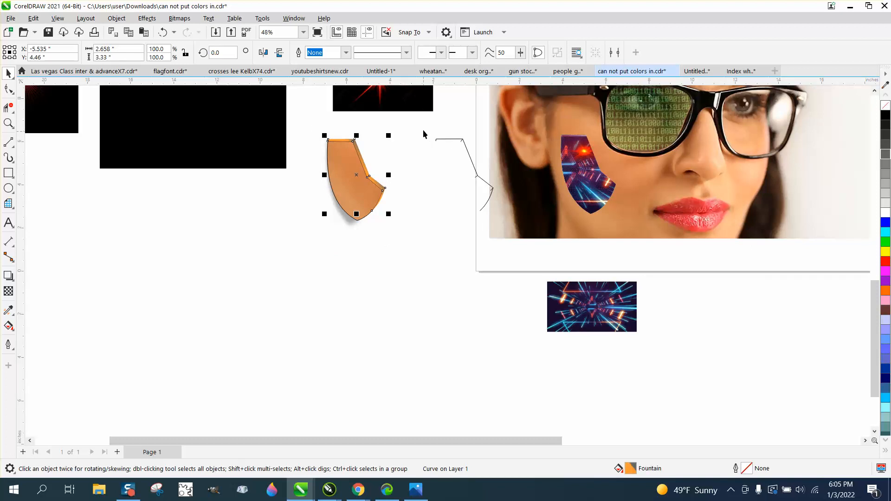
drag(427, 133, 510, 225)
key(Left)
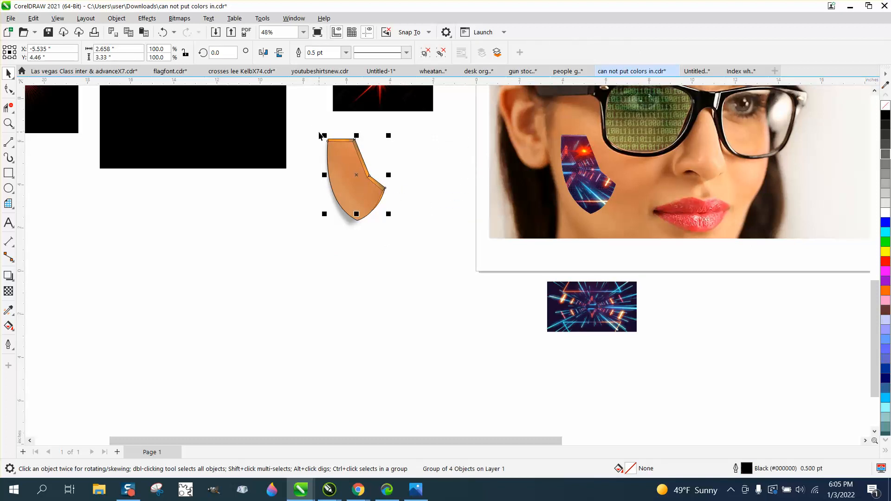
Step: Group all the skin flap pieces and move the group 10 inches right onto the face's cheek
drag(424, 248, 425, 249)
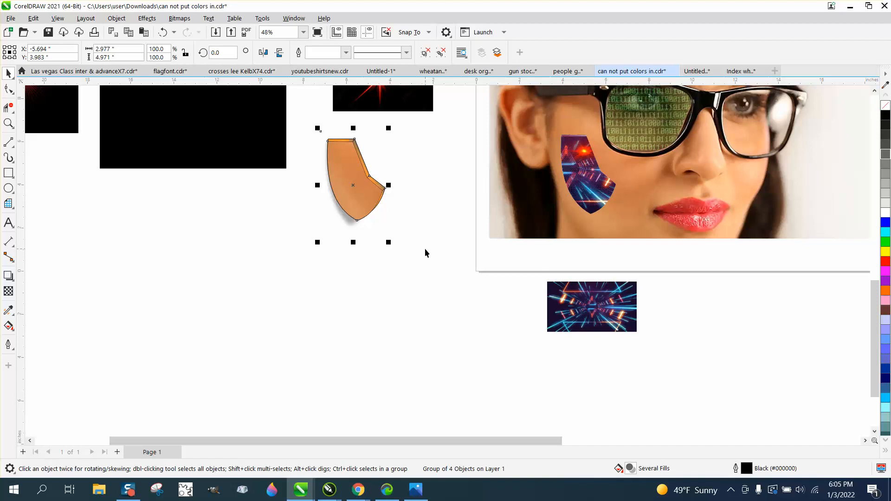
key(Right)
key(Right)
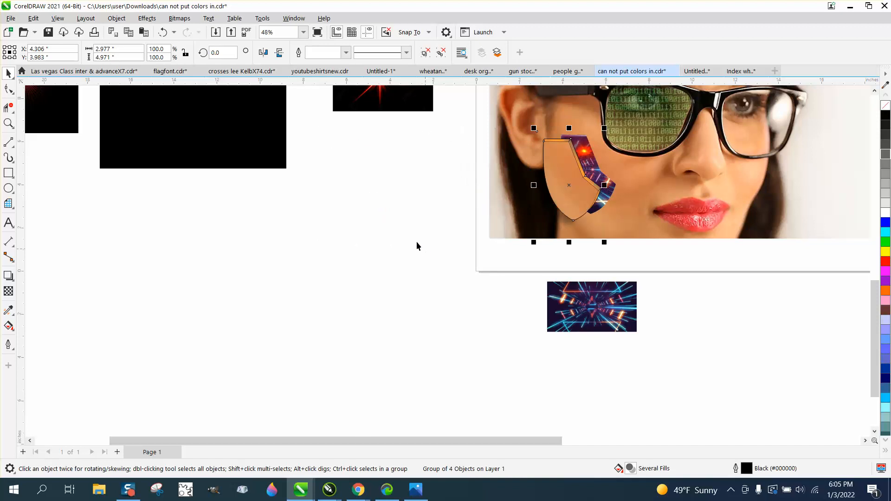
Step: Move the skin flap group 5 inches left to uncover the circuit patch and its red flare
click(9, 123)
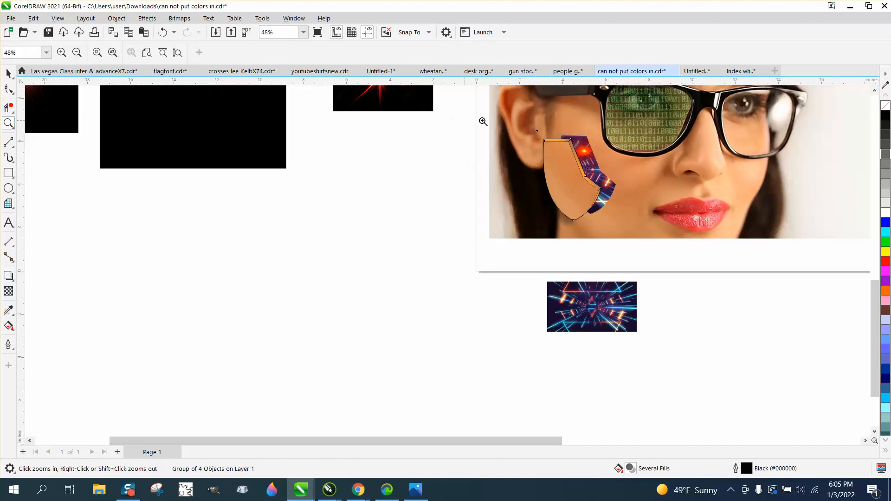
drag(514, 147, 670, 231)
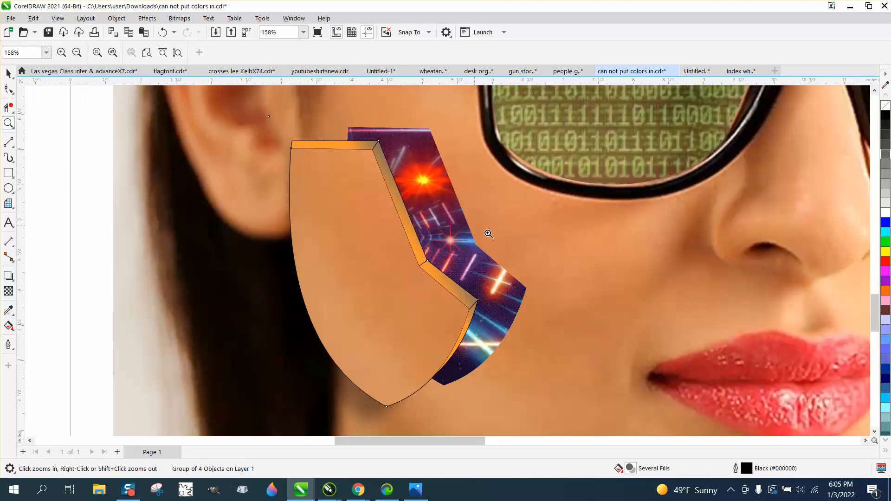
scroll(417, 235, down, 1)
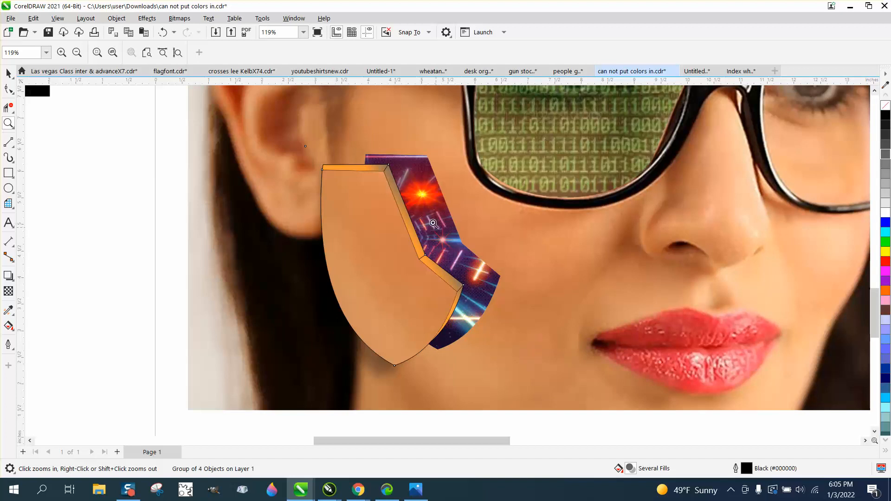
drag(407, 171, 455, 217)
scroll(449, 204, down, 4)
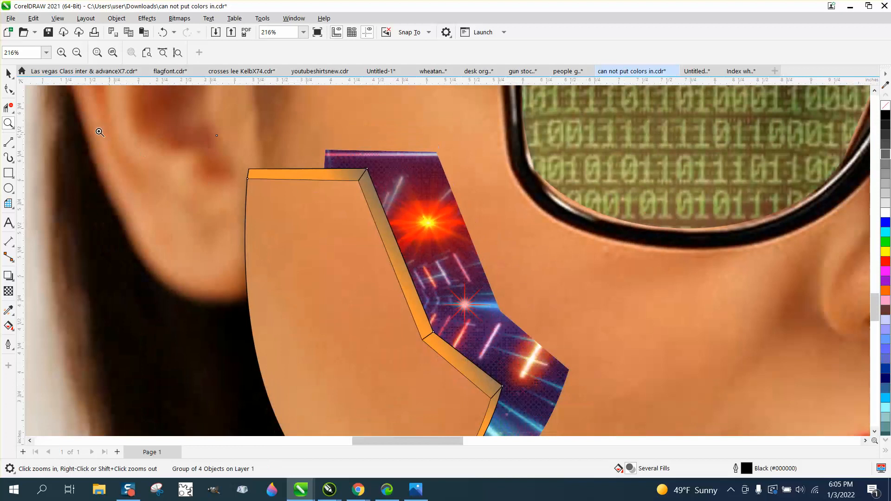
click(8, 74)
click(432, 224)
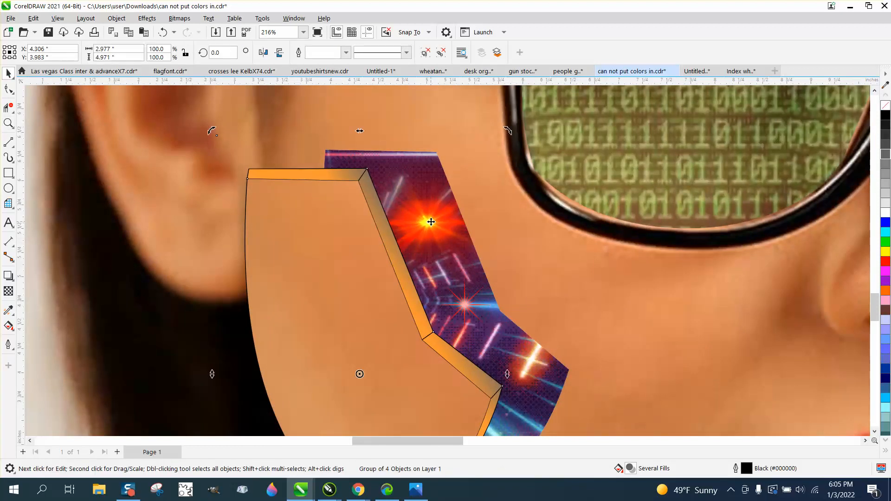
scroll(432, 222, down, 2)
scroll(432, 220, down, 1)
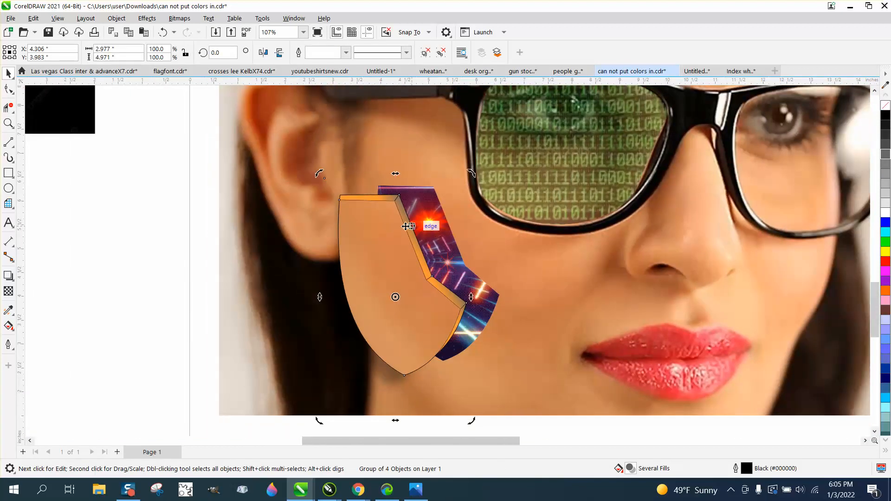
click(185, 211)
click(374, 263)
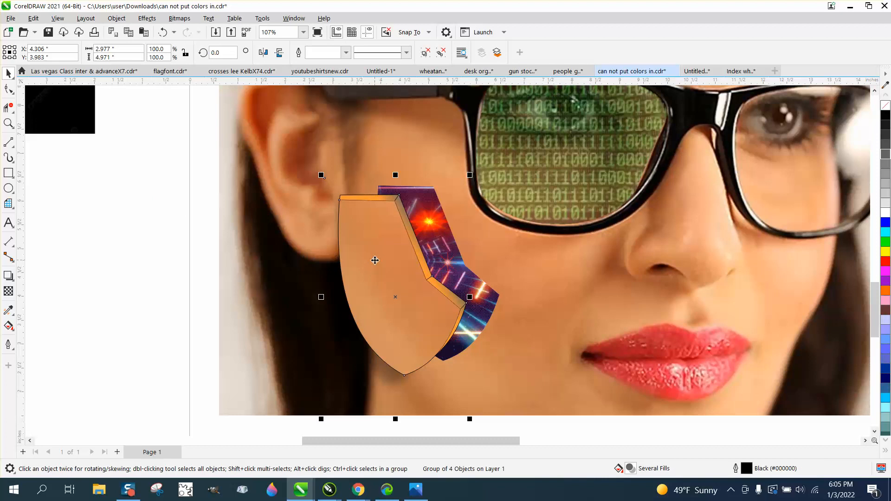
key(Left)
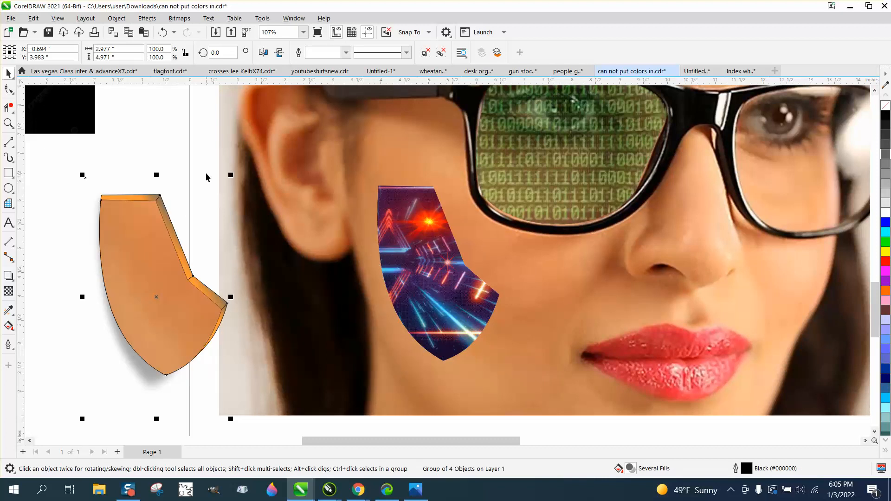
Step: Select the red flare on the circuit patch, deselect it, and return the skin flap group 5 inches to the right
drag(207, 174, 471, 292)
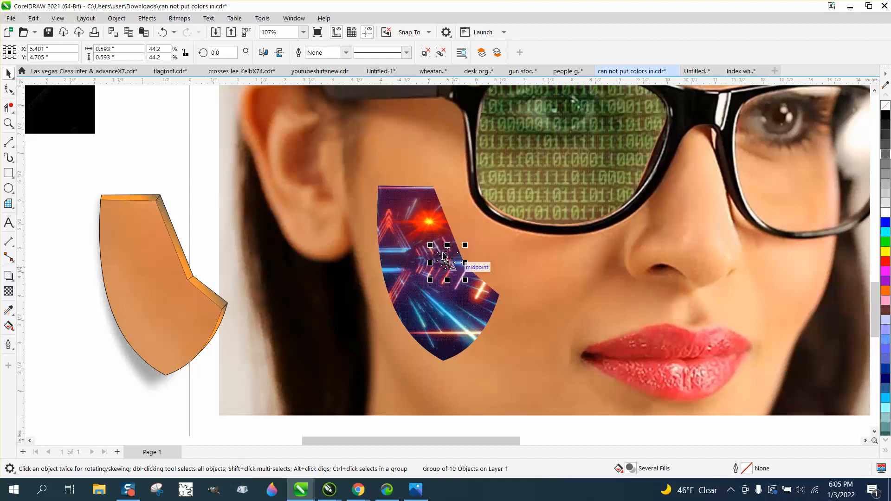
click(432, 225)
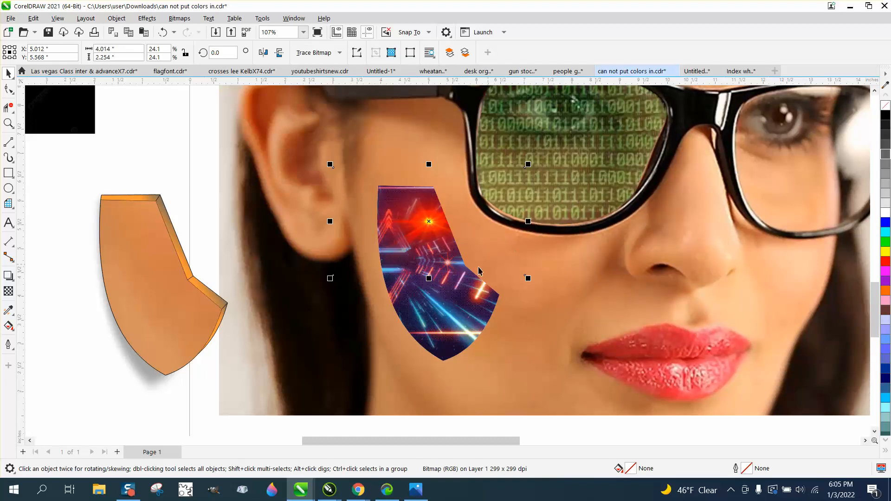
click(250, 400)
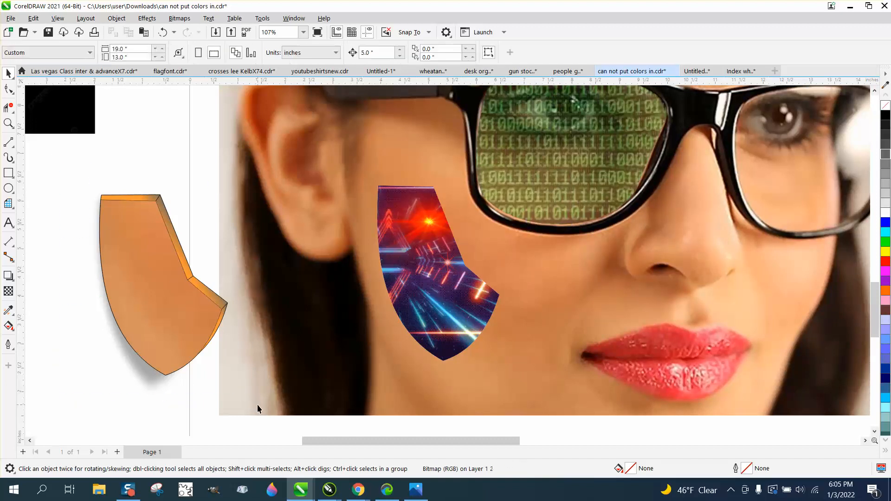
click(166, 326)
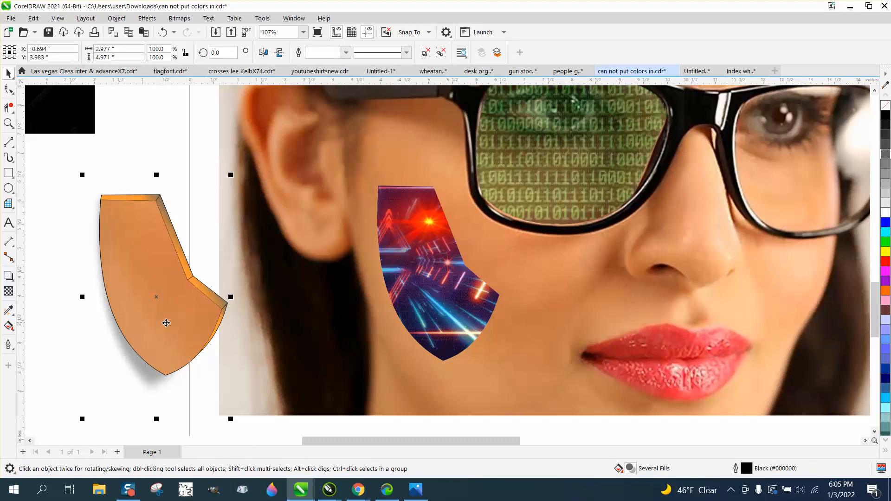
key(Right)
click(99, 321)
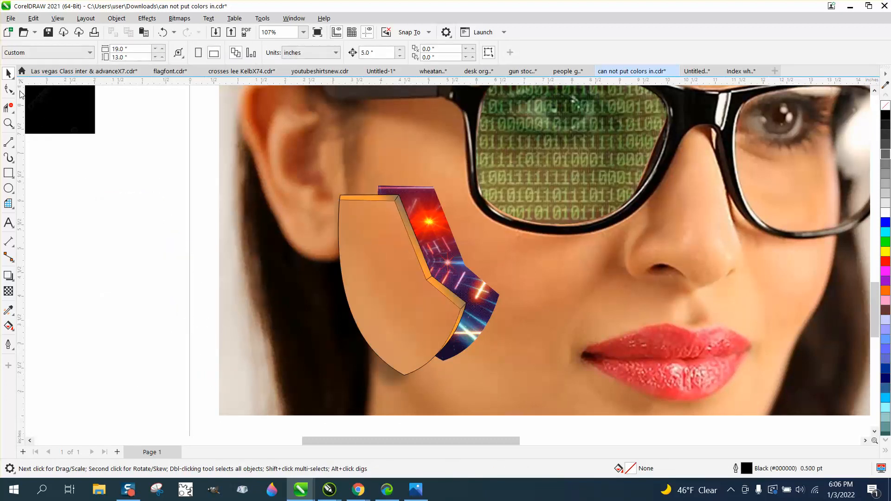
Step: Shift the skin flap group 5 inches left and place a copy of the red flare near the circuit patch's lower right edge
click(432, 225)
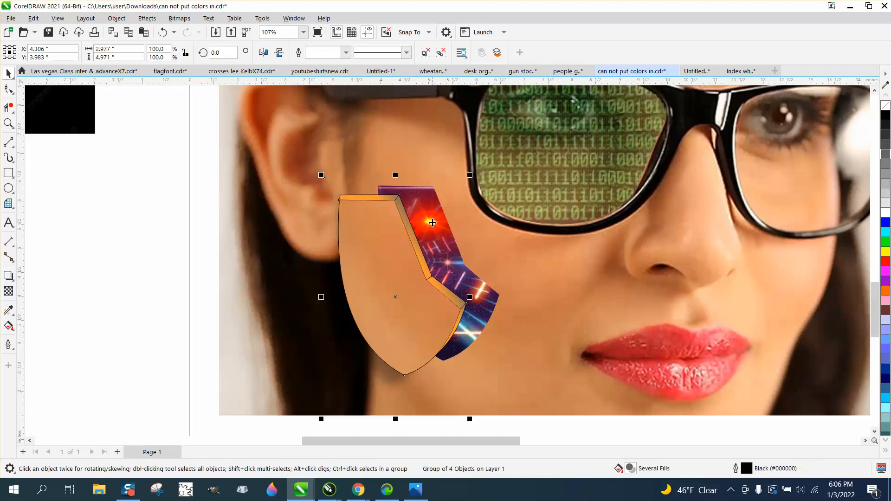
key(Left)
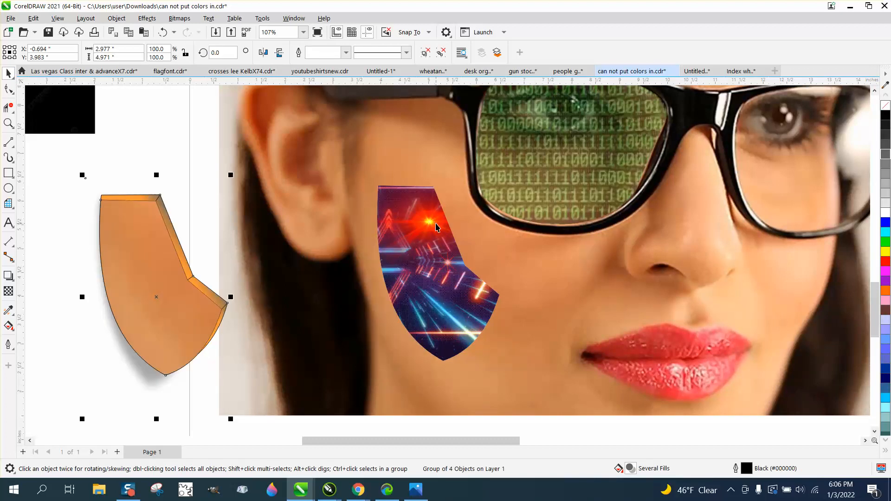
click(436, 225)
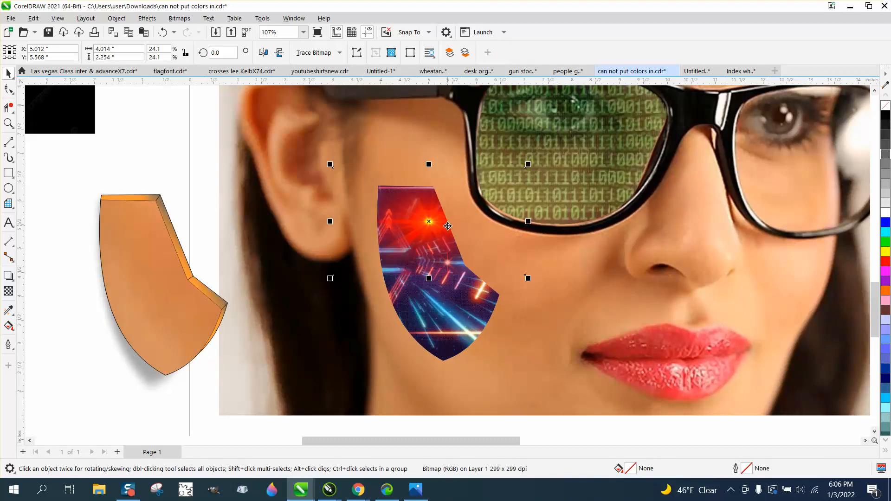
drag(432, 224, 470, 328)
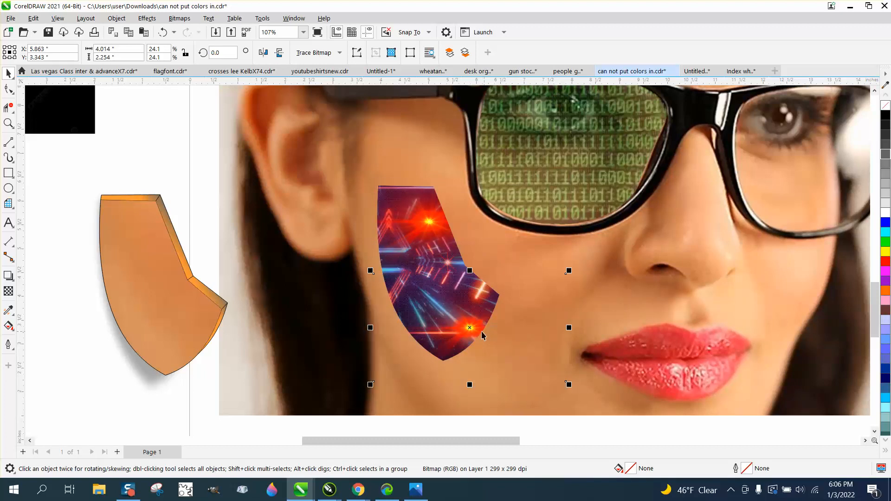
Step: Move the skin flap group 5 inches right, back over the circuit patch on the cheek
drag(39, 222, 281, 398)
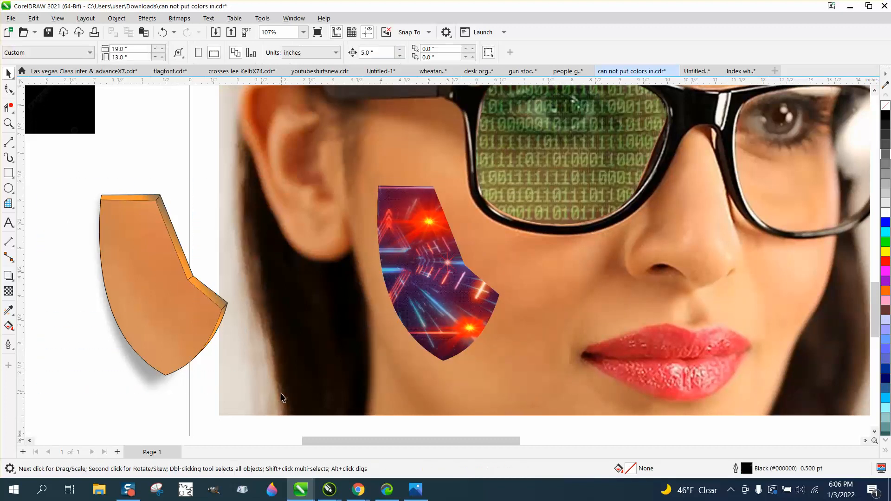
click(201, 345)
key(Right)
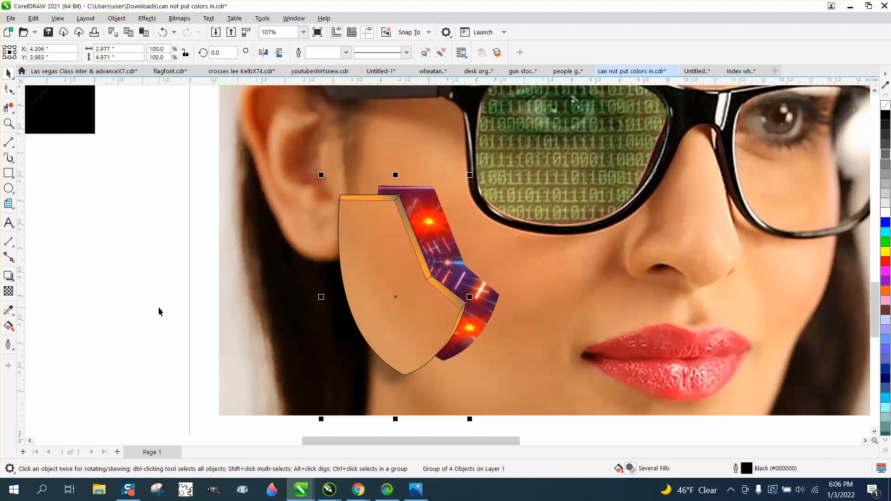
click(37, 285)
Step: Examine the cyborg face artwork as a whole and compare it with the two face photos beside the page
scroll(162, 316, down, 2)
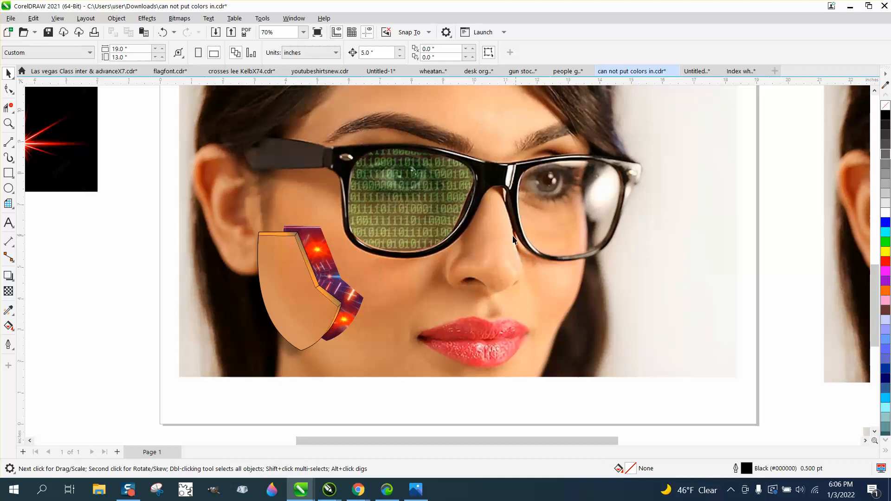
scroll(513, 239, down, 1)
scroll(548, 227, down, 1)
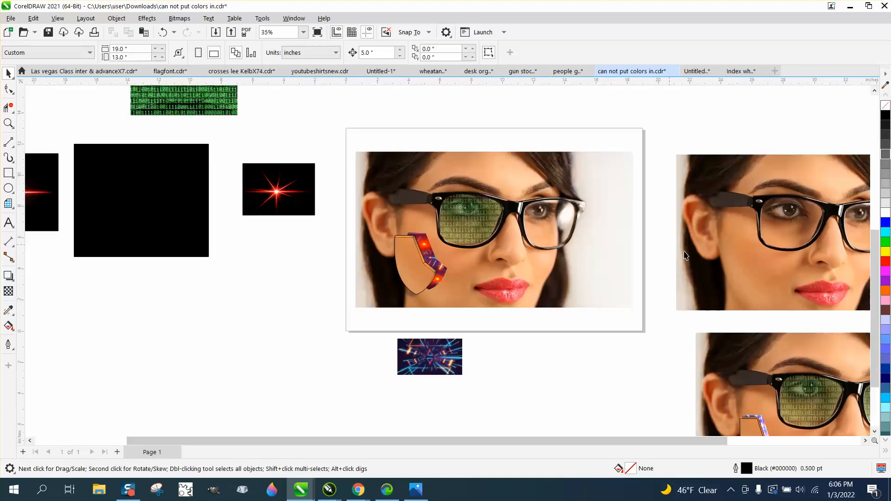
scroll(703, 439, right, 1)
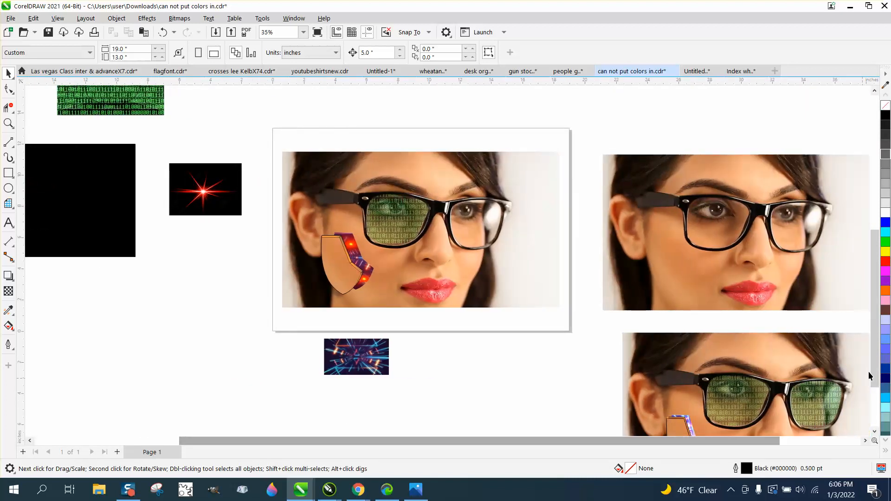
mouse_move(875, 346)
mouse_down()
mouse_move(874, 375)
mouse_move(875, 330)
mouse_up()
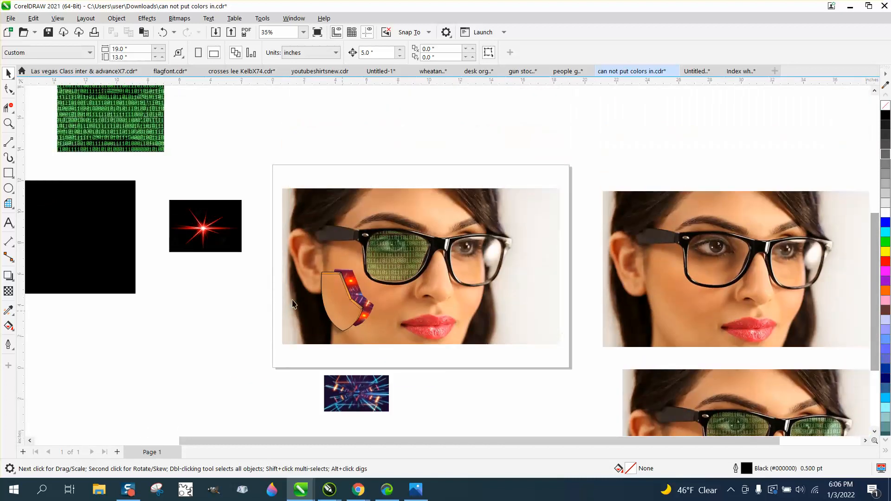
click(5, 124)
drag(314, 207, 585, 380)
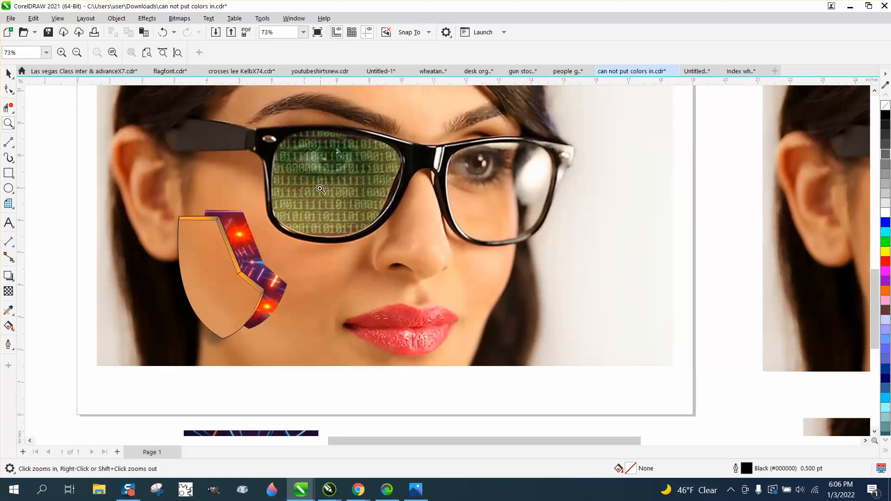
scroll(337, 178, down, 1)
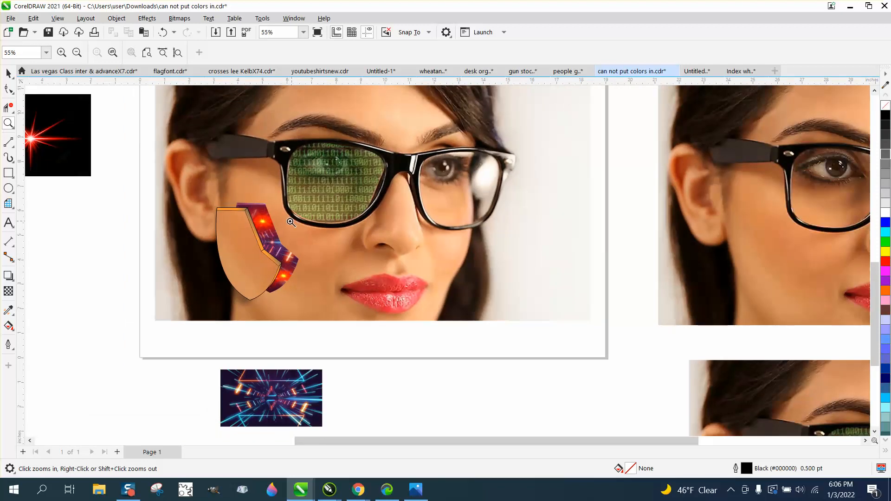
scroll(290, 222, down, 1)
scroll(290, 222, down, 1)
scroll(293, 225, down, 1)
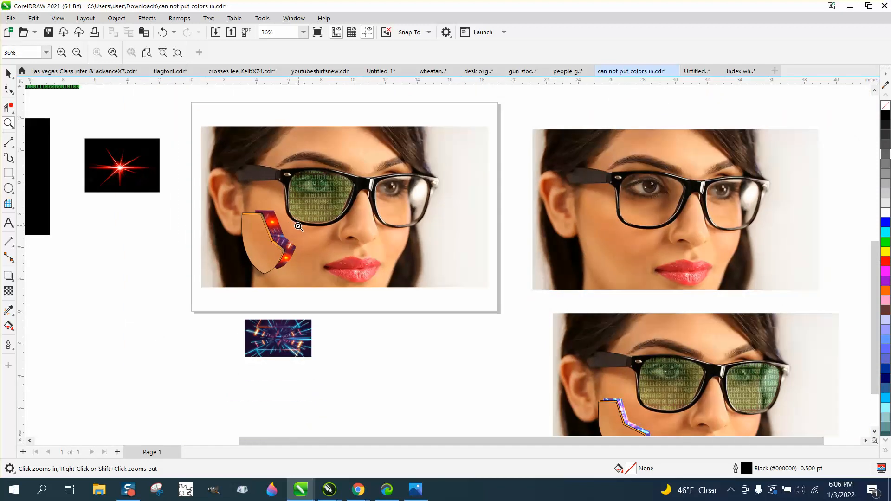
scroll(298, 228, down, 1)
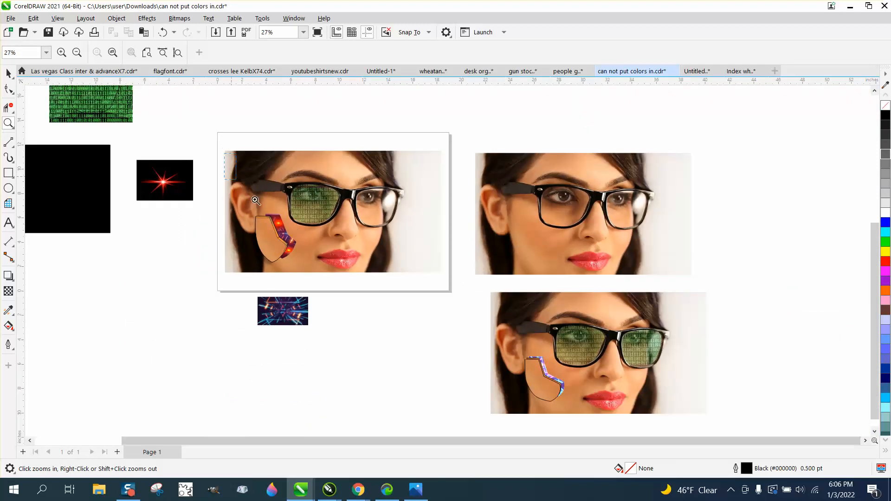
drag(225, 153, 466, 314)
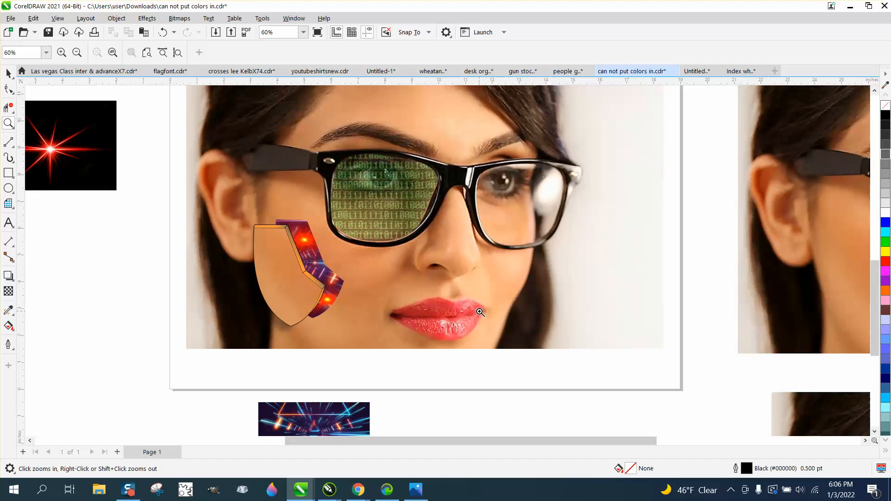